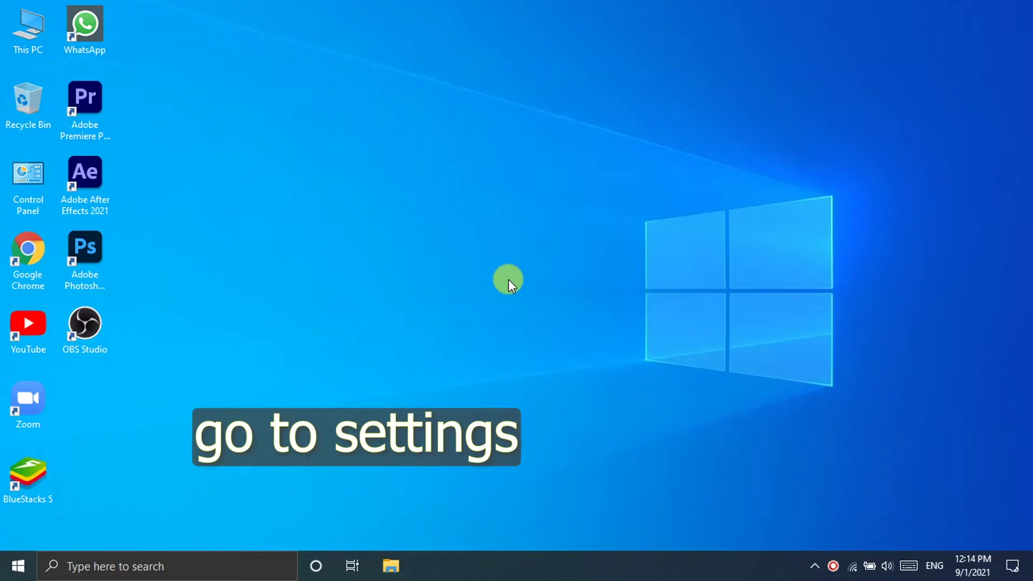
# Step: Turn on online speech recognition in the Speech privacy settings of Windows
pyautogui.click(18, 565)
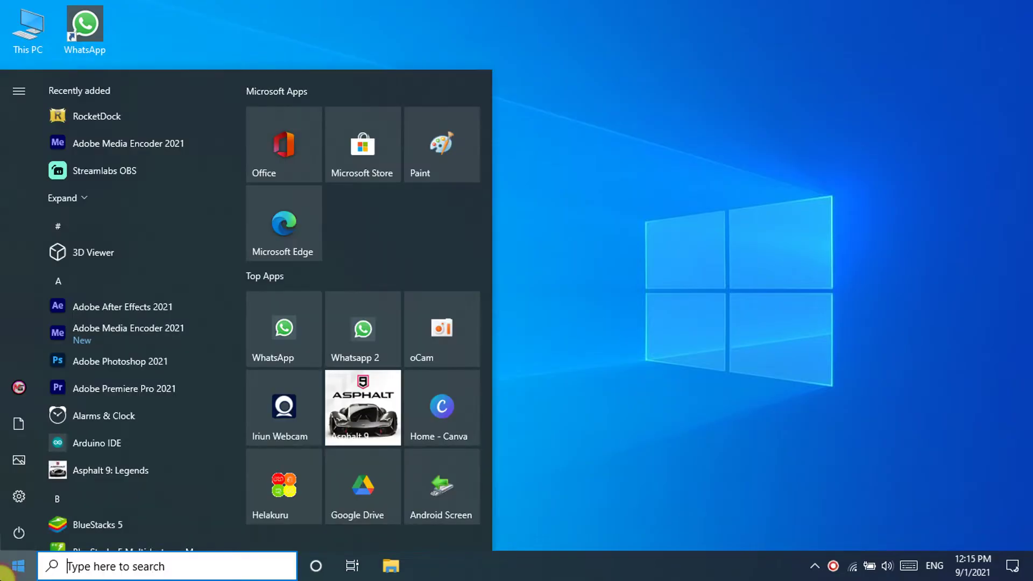
pyautogui.moveTo(9, 495)
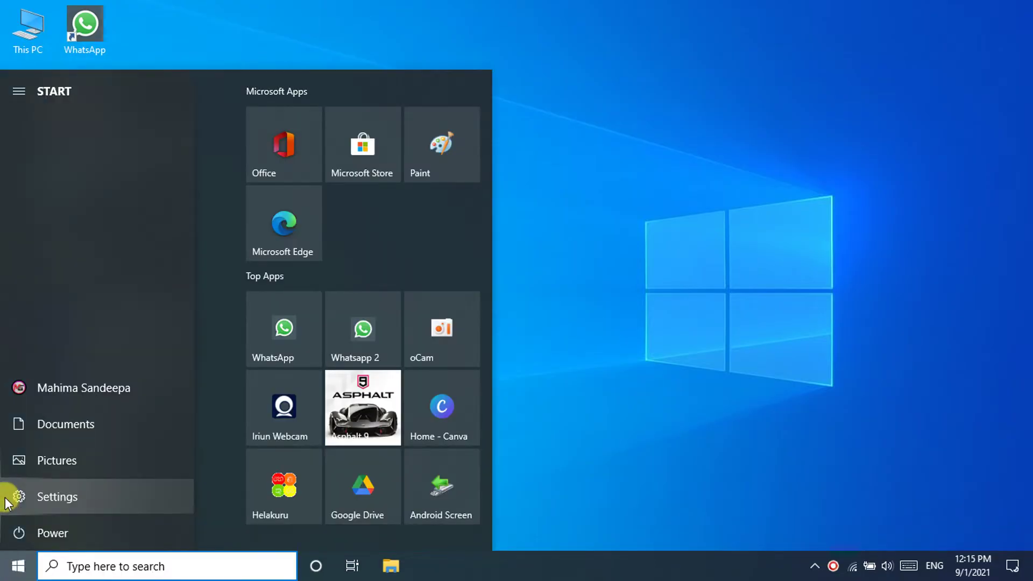
pyautogui.click(95, 494)
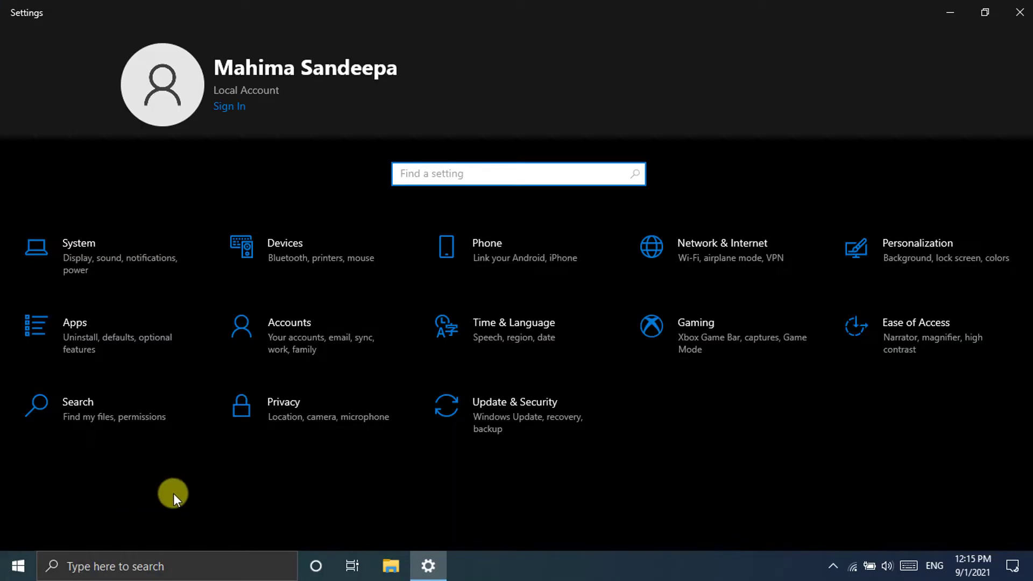
pyautogui.click(312, 412)
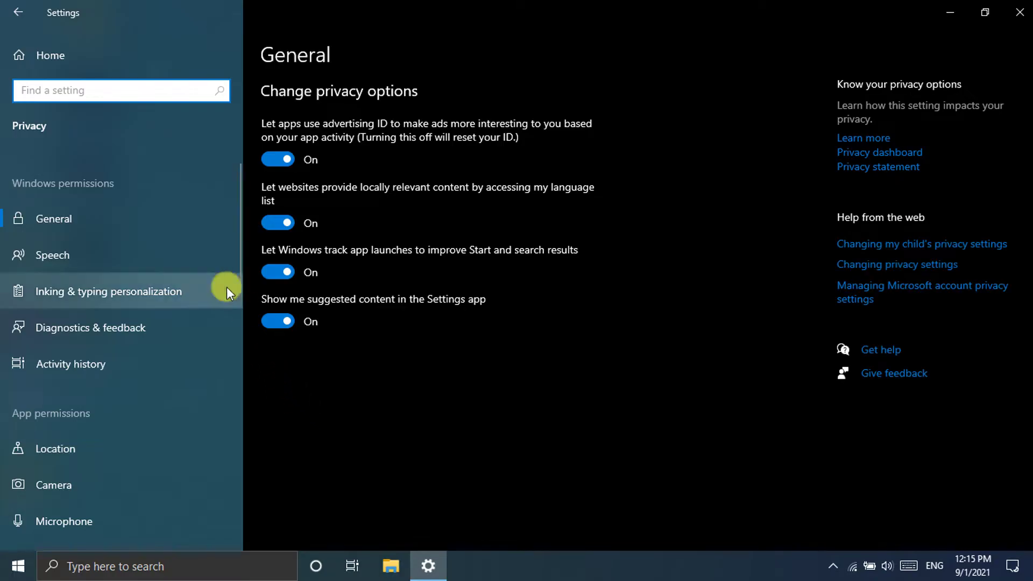
pyautogui.click(104, 255)
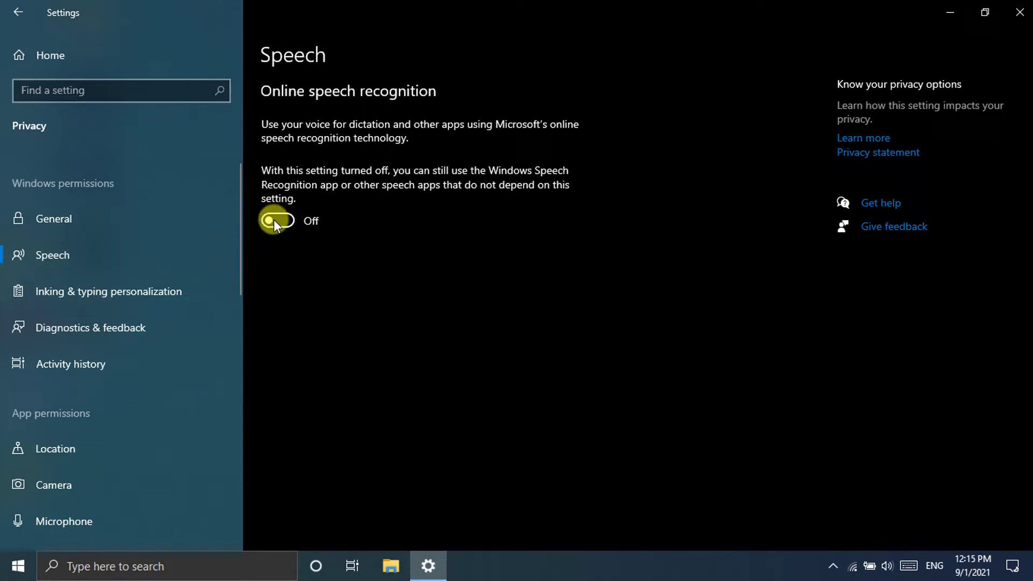
pyautogui.click(273, 221)
# Step: Agree to start contributing voice clips to improve Microsoft's online speech recognition
pyautogui.scroll(-1, 301, 253)
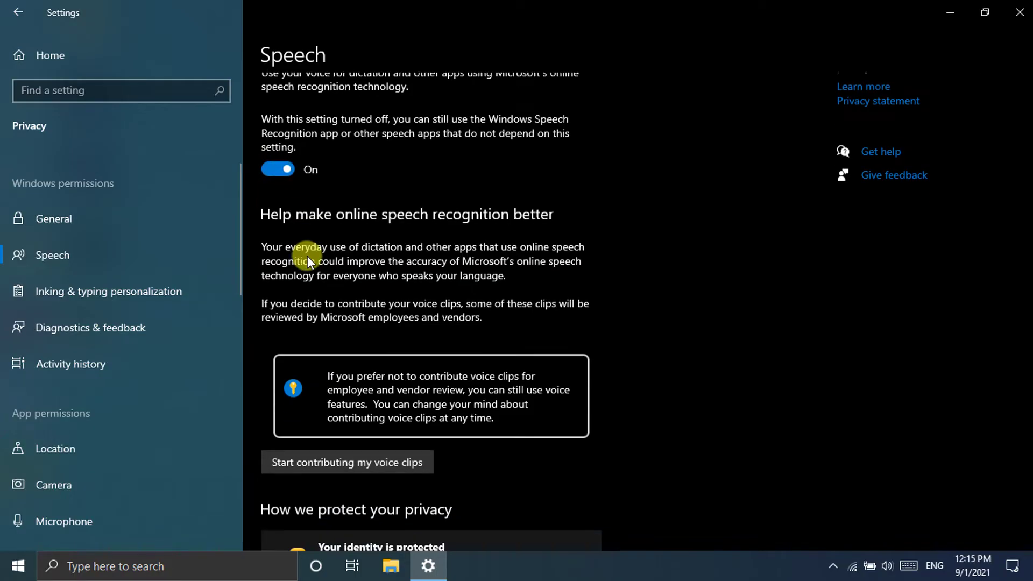
pyautogui.scroll(-2, 301, 260)
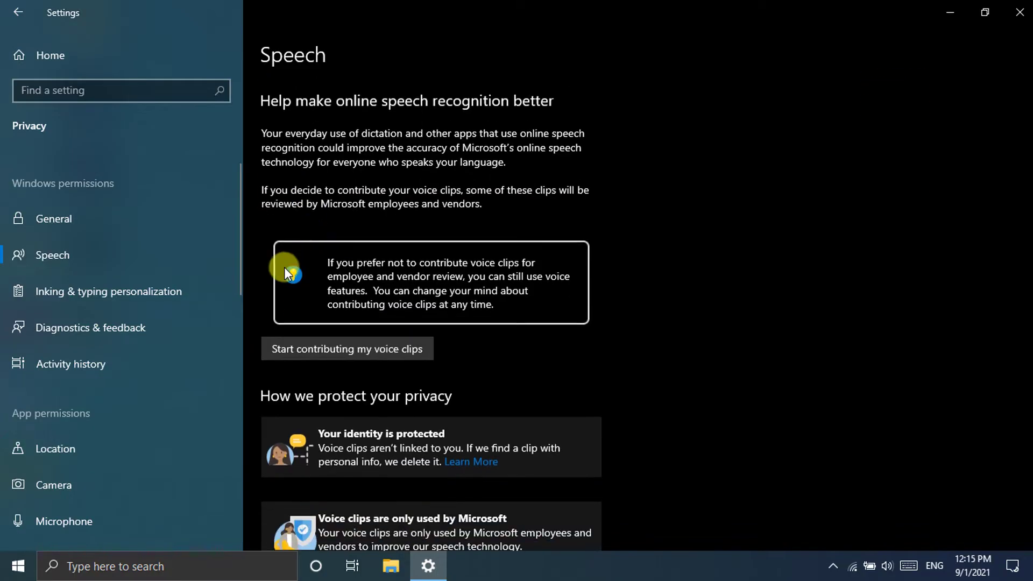
pyautogui.click(343, 348)
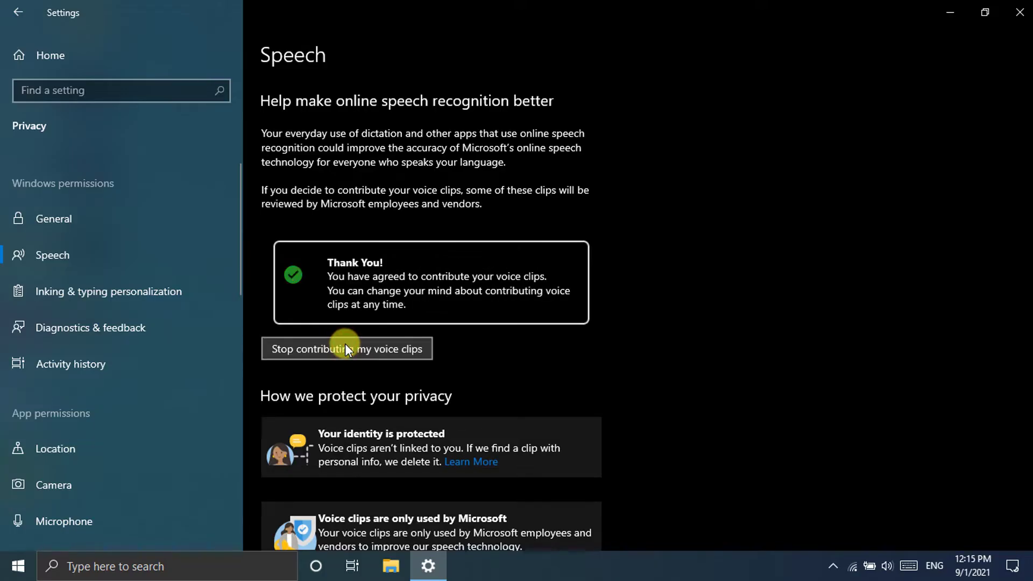
pyautogui.scroll(-2, 253, 323)
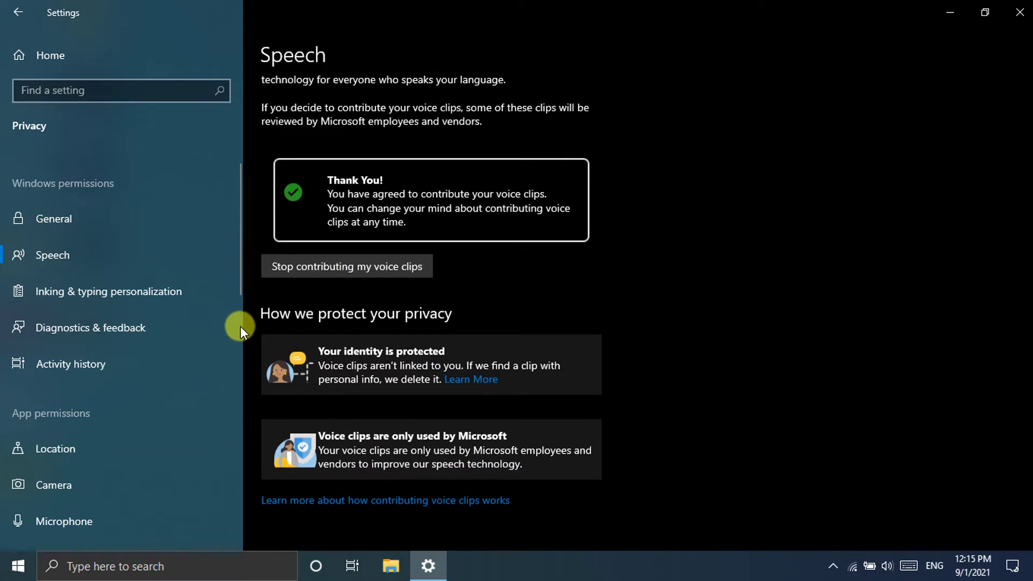
# Step: Allow Cortana to access the microphone in the Microphone app permissions
pyautogui.scroll(-3, 218, 327)
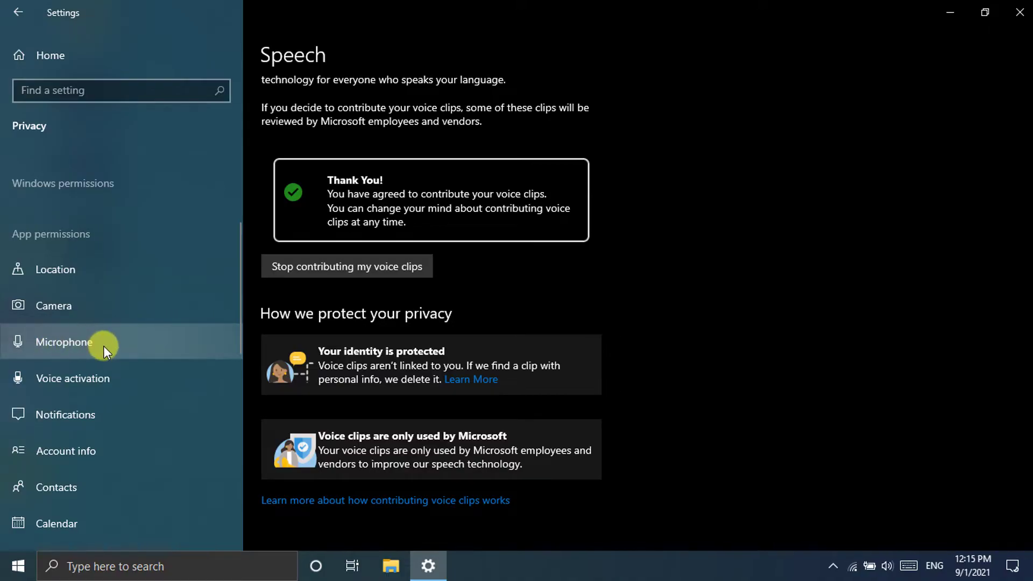
pyautogui.click(104, 346)
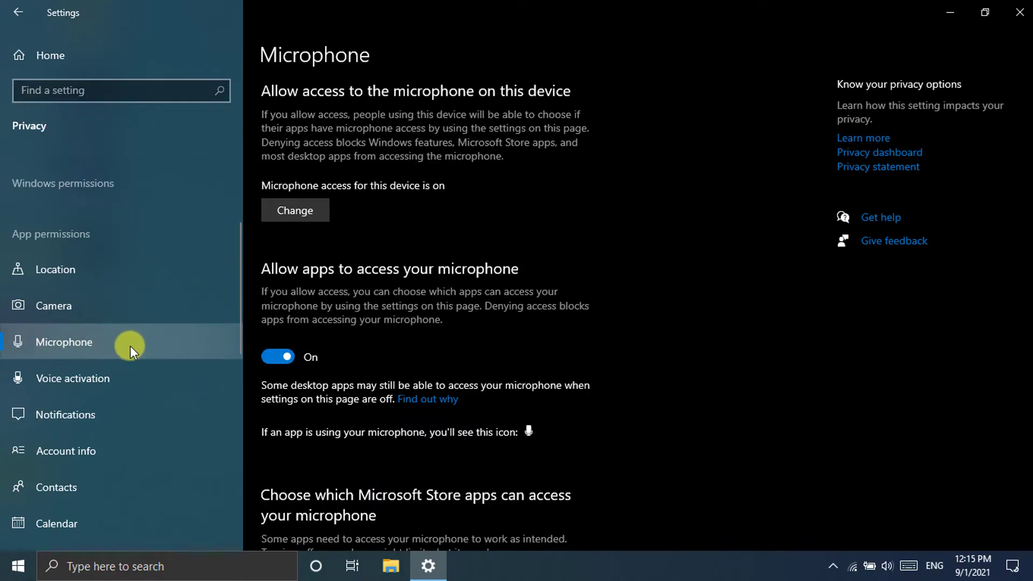
pyautogui.scroll(-3, 285, 389)
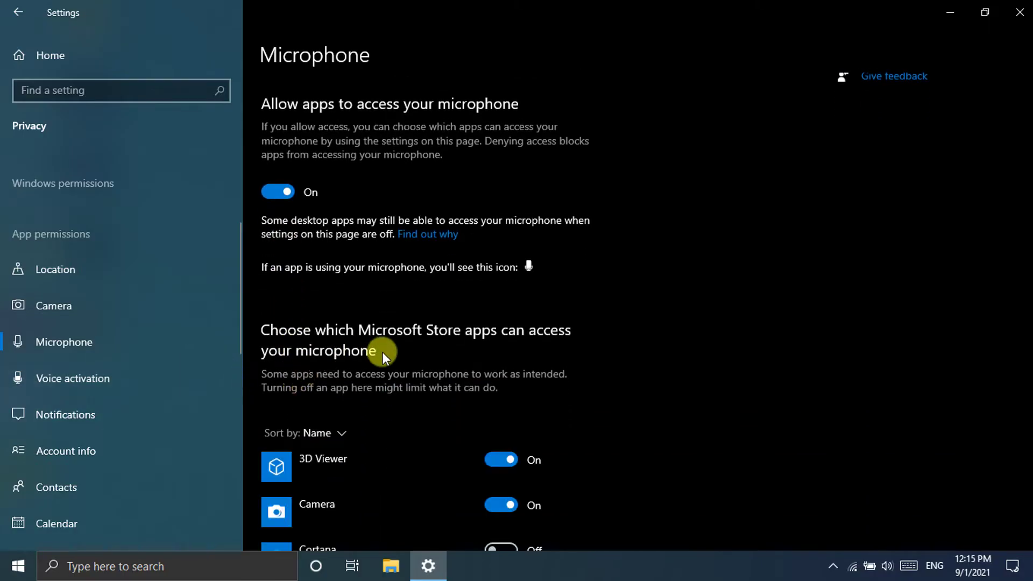
pyautogui.scroll(-3, 379, 366)
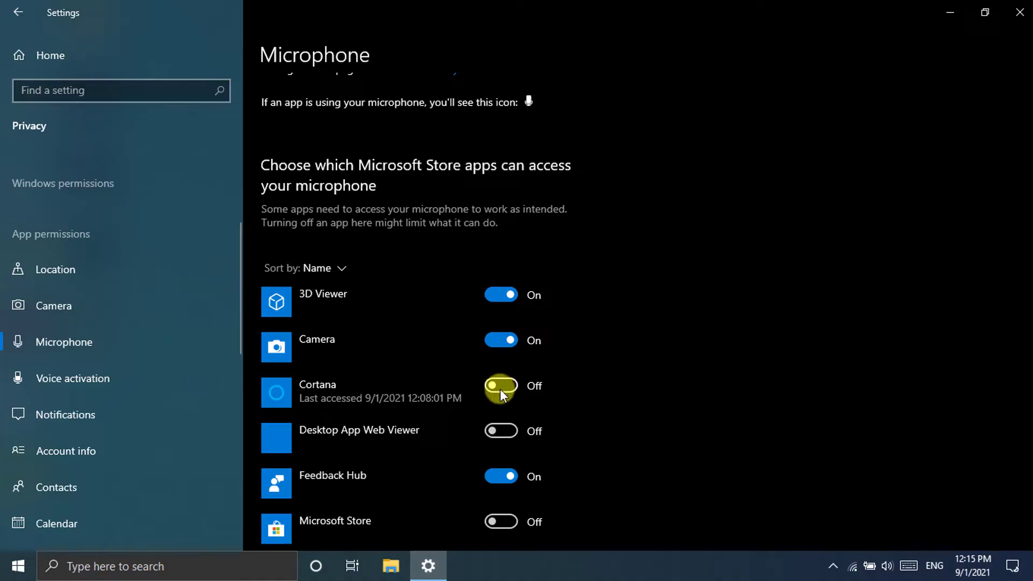
pyautogui.click(501, 386)
pyautogui.scroll(3, 418, 370)
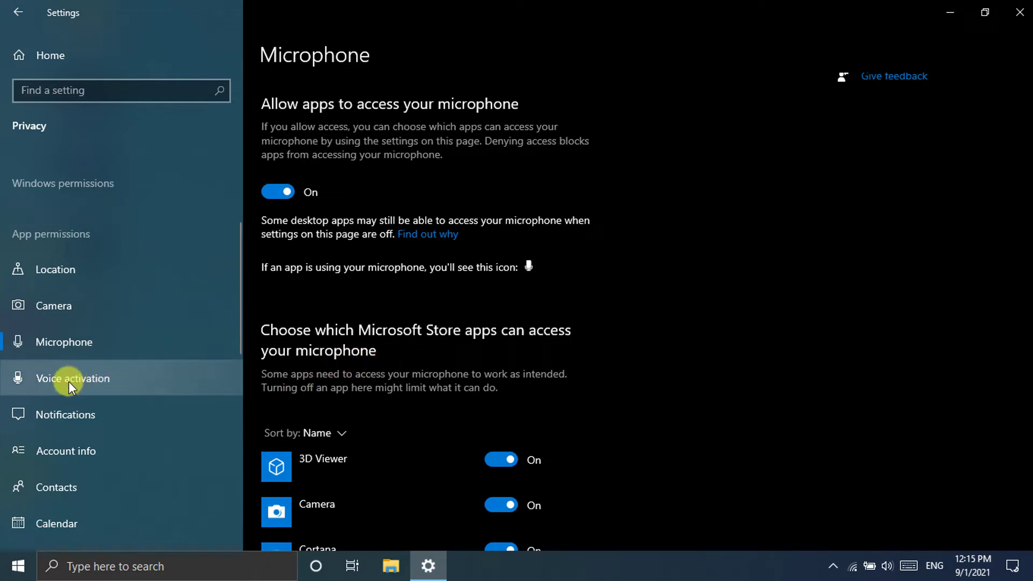
# Step: Allow apps to use voice activation, let Cortana respond to the "Cortana" keyword, and close Settings
pyautogui.click(99, 376)
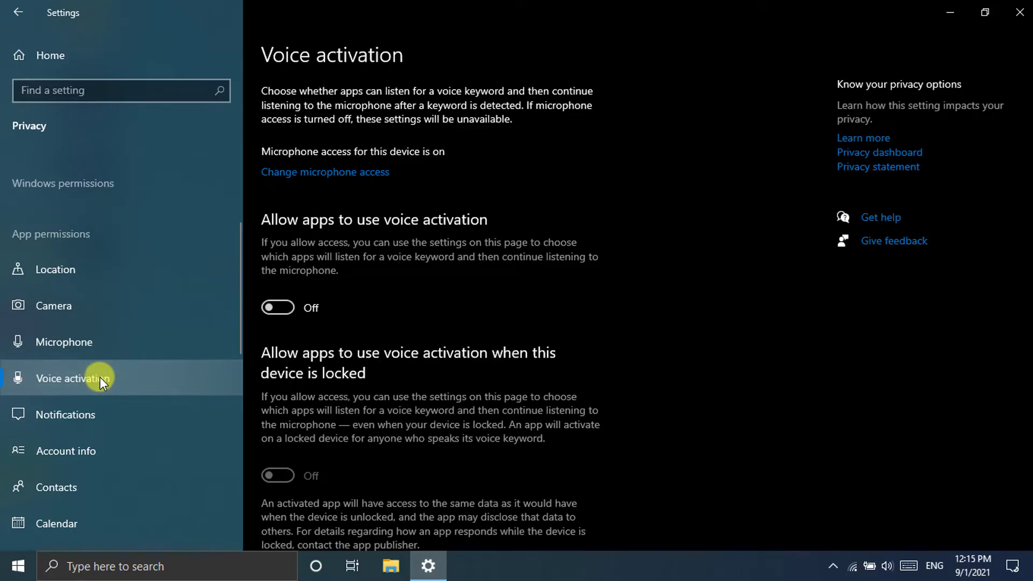
pyautogui.click(280, 307)
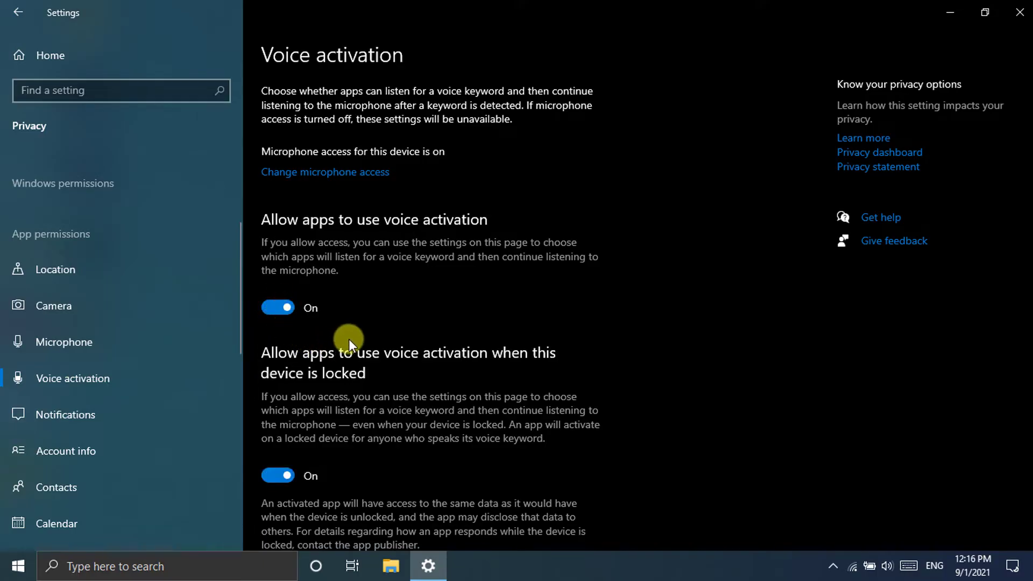
pyautogui.scroll(-5, 360, 336)
pyautogui.scroll(-4, 420, 319)
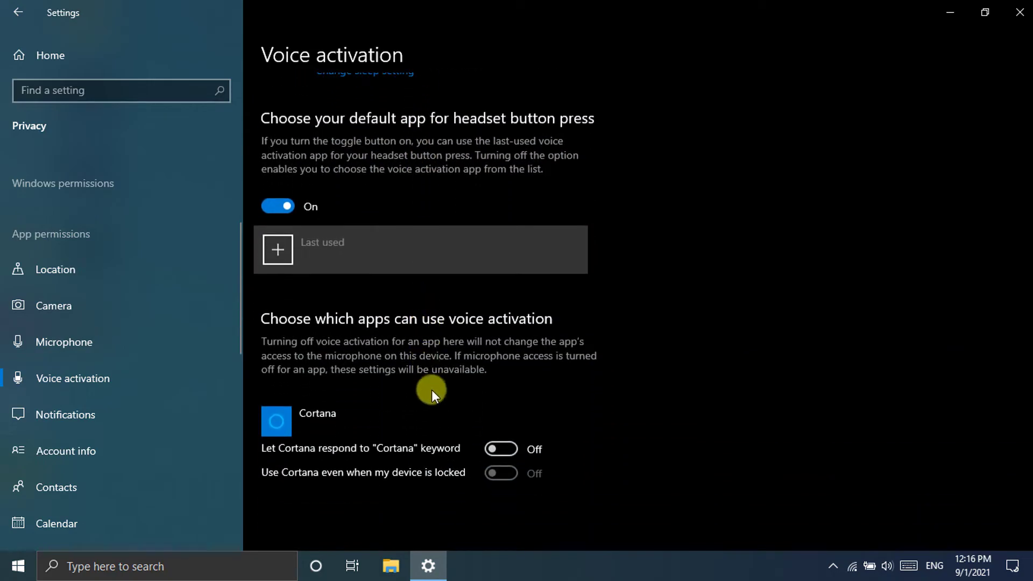
pyautogui.click(498, 449)
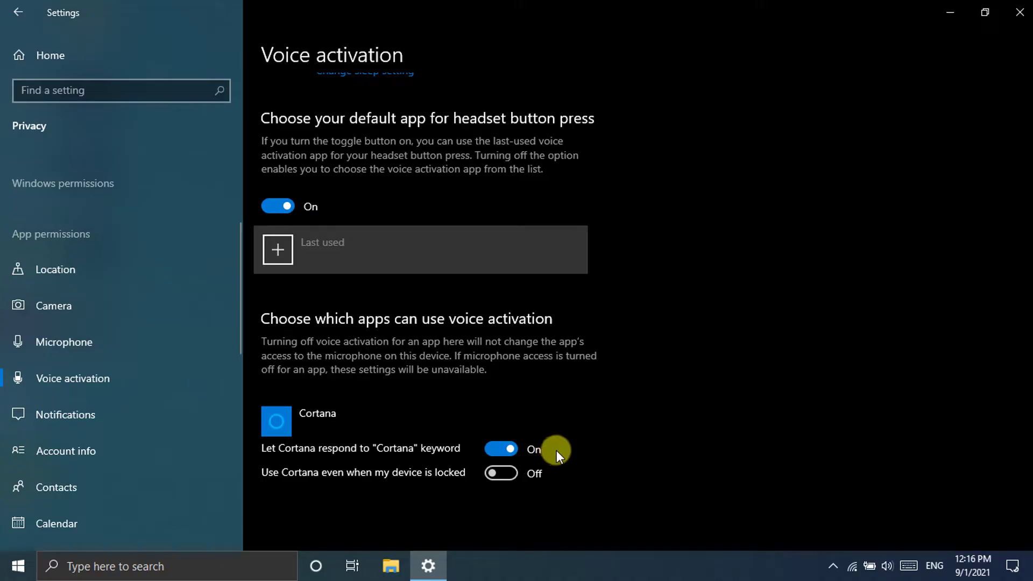
pyautogui.click(1019, 11)
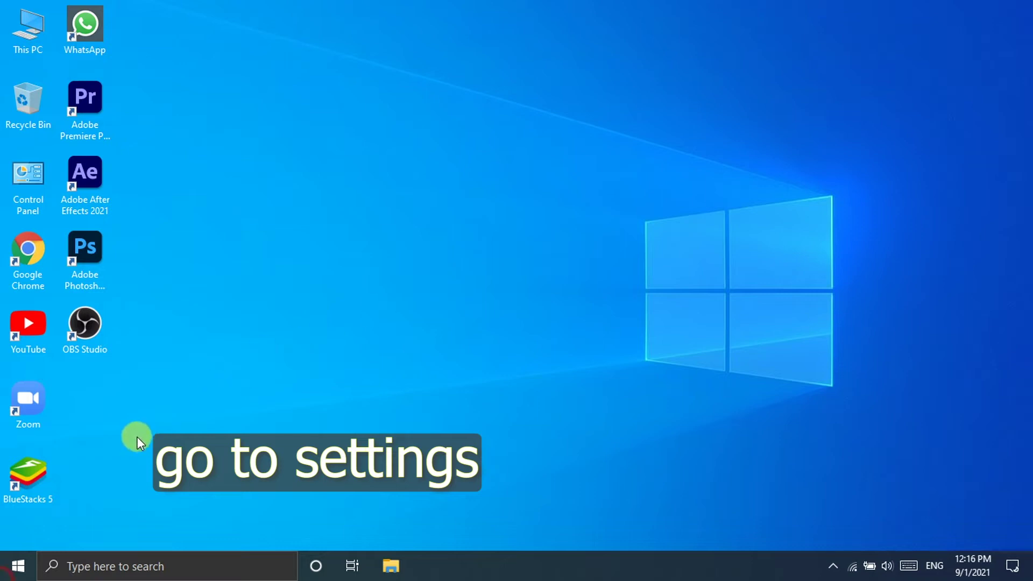
# Step: Choose Microphone (Realtek High Definition Audio) as the sound input device in the System settings, and close Settings
pyautogui.click(10, 571)
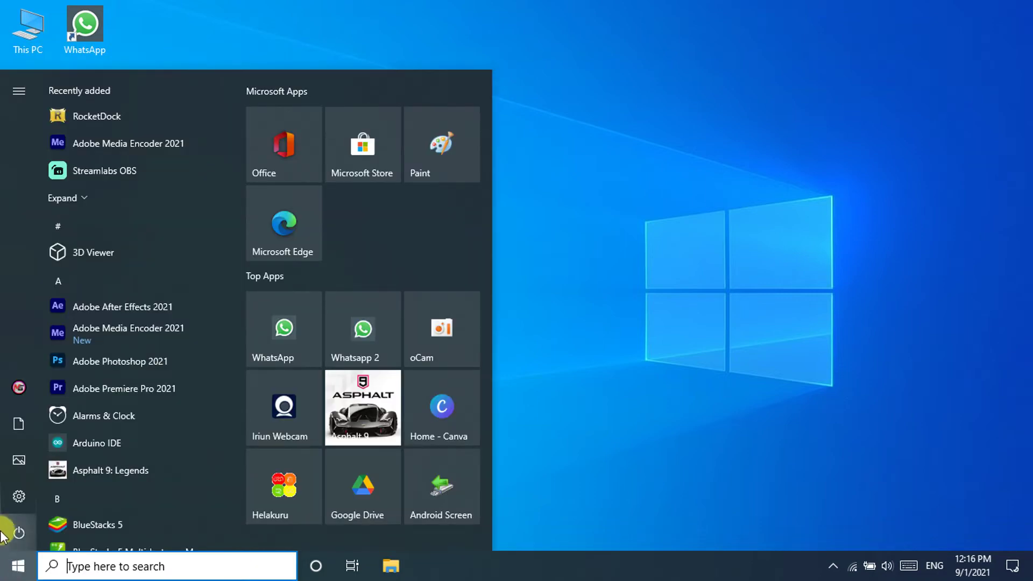
pyautogui.moveTo(34, 494)
pyautogui.click(90, 495)
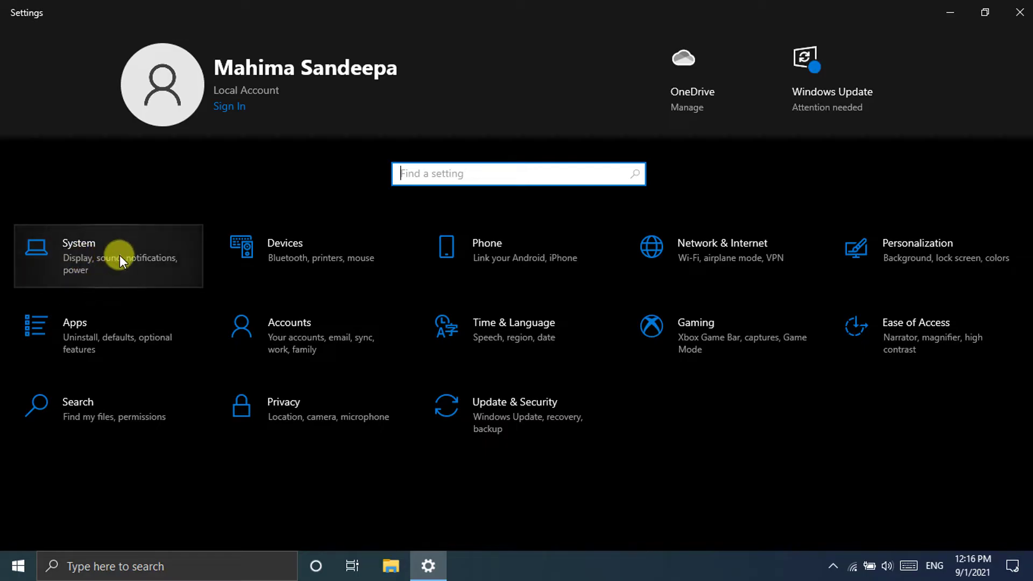
pyautogui.click(102, 260)
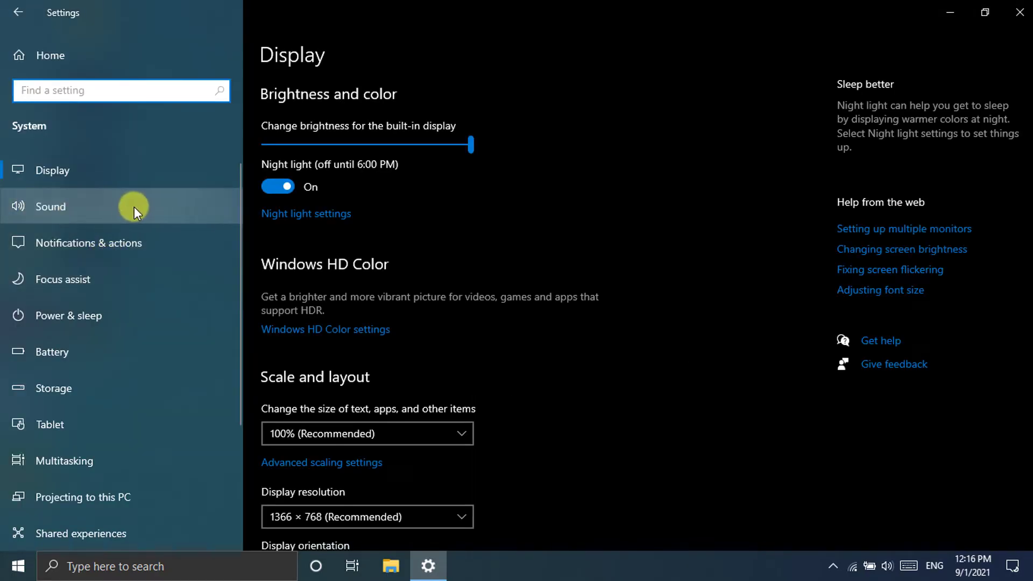
pyautogui.click(99, 209)
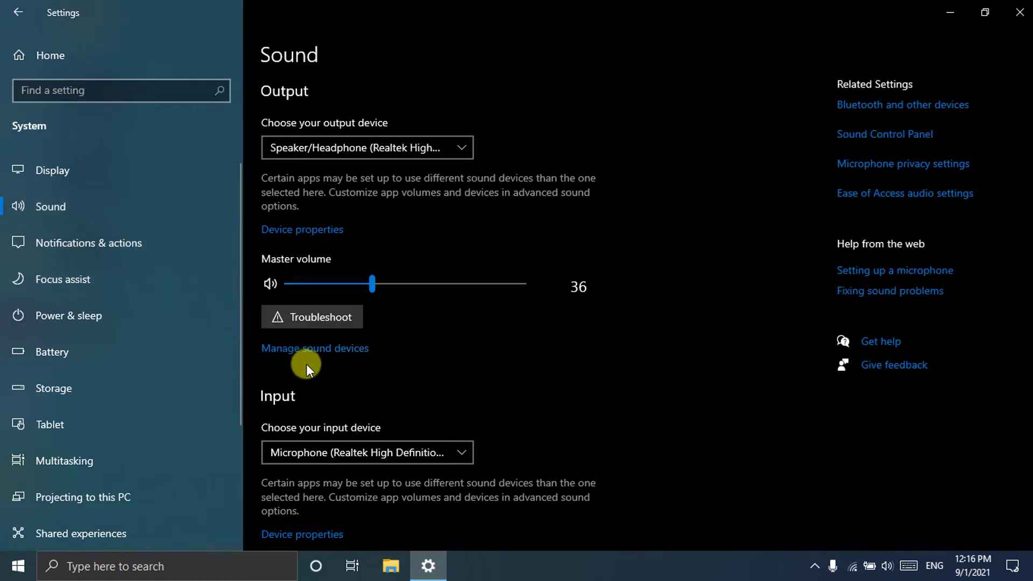
pyautogui.scroll(-5, 570, 361)
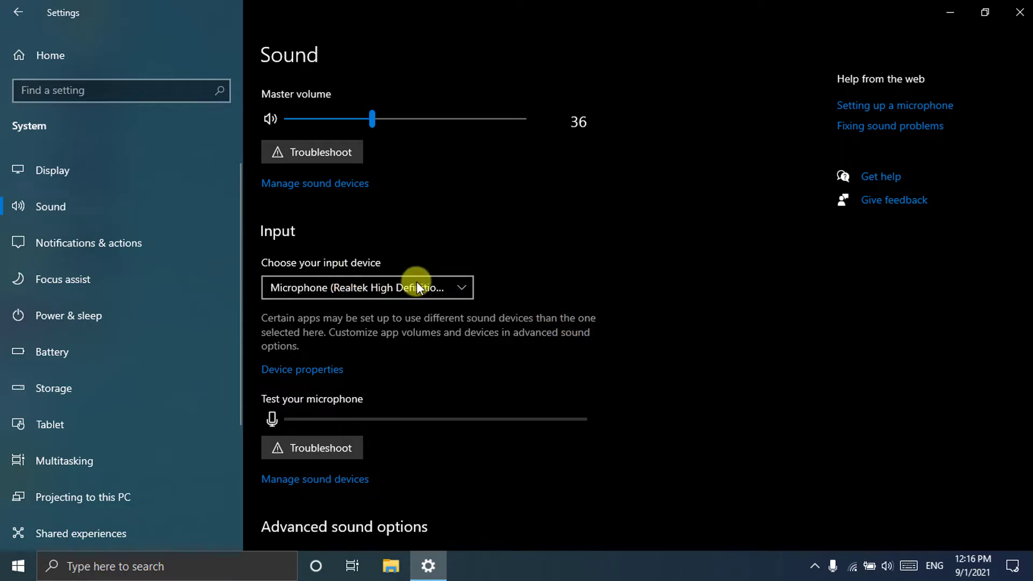
pyautogui.click(454, 284)
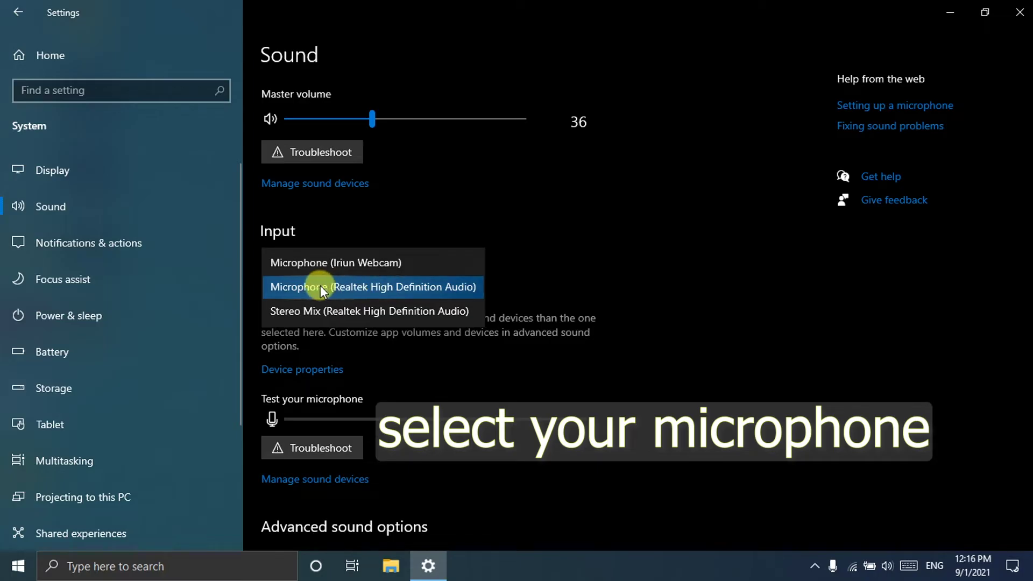
pyautogui.click(335, 286)
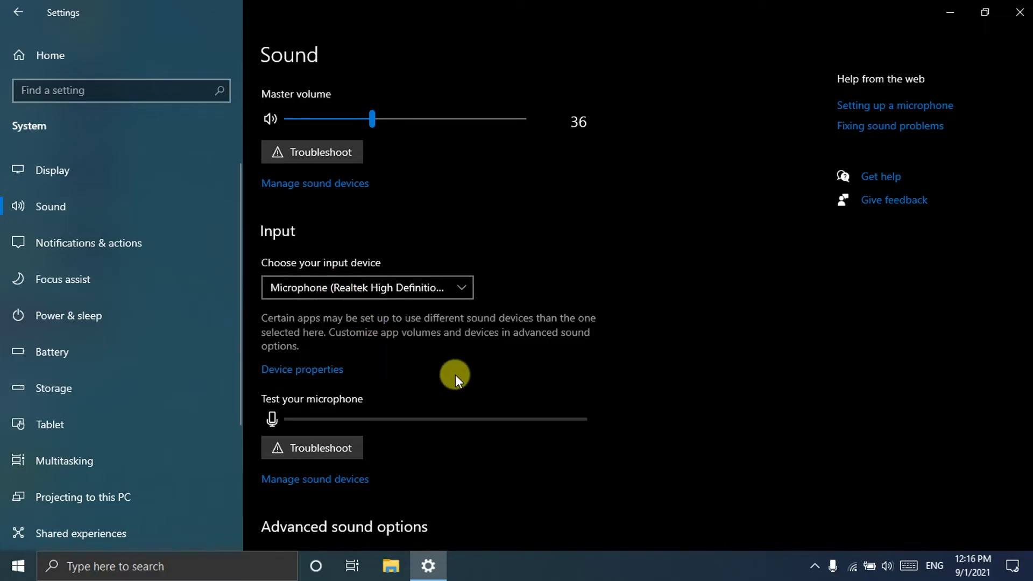
pyautogui.scroll(-2, 455, 375)
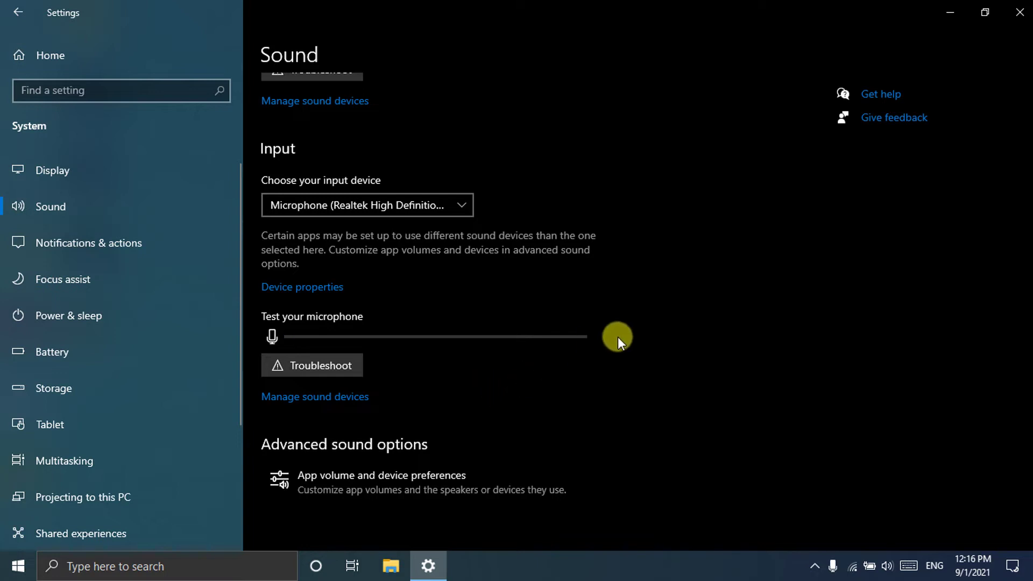
pyautogui.click(1019, 11)
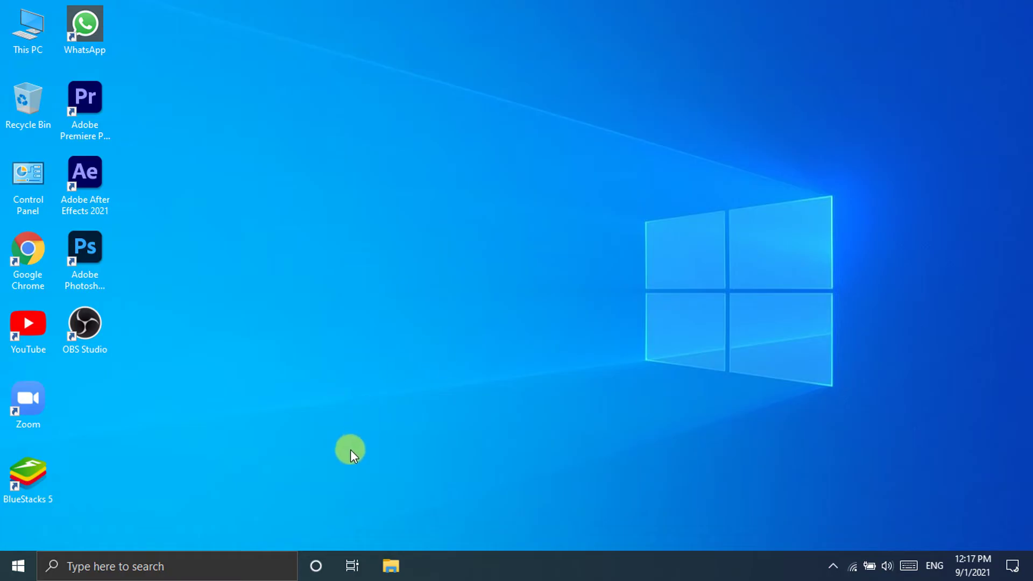
# Step: Sign in to Cortana with the suggested Microsoft account and close the Cortana window
pyautogui.click(317, 567)
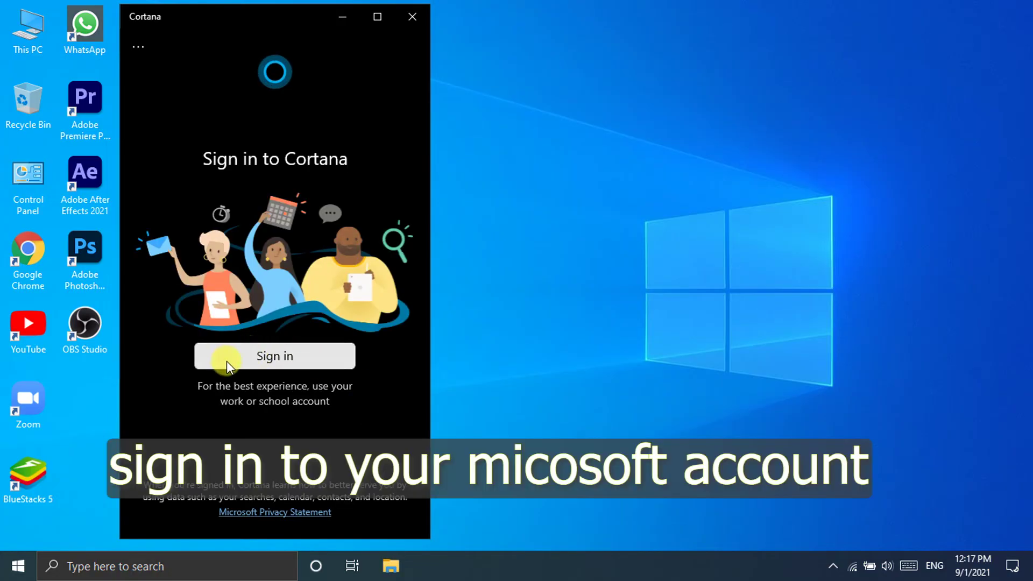
pyautogui.click(273, 356)
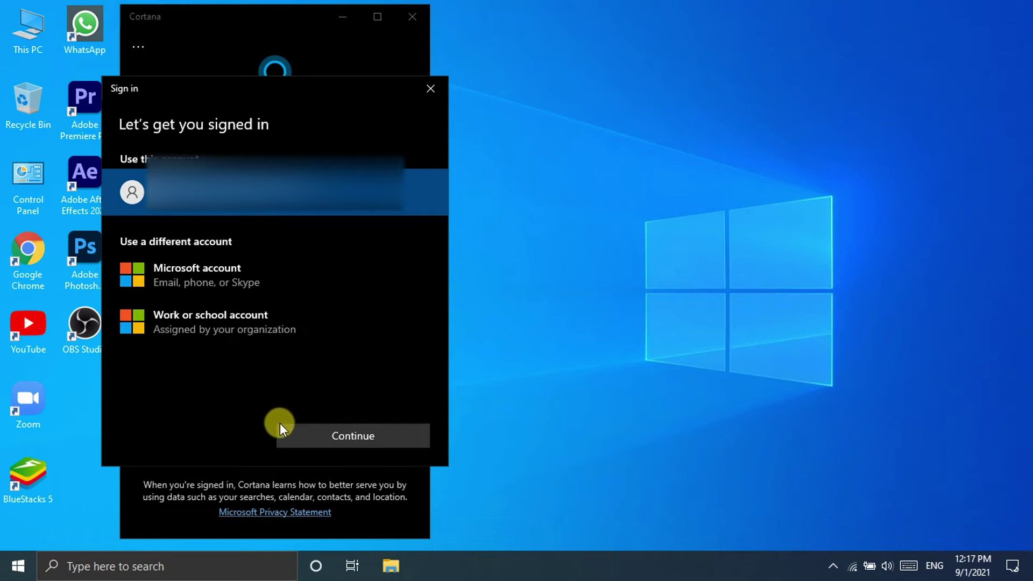
pyautogui.click(349, 436)
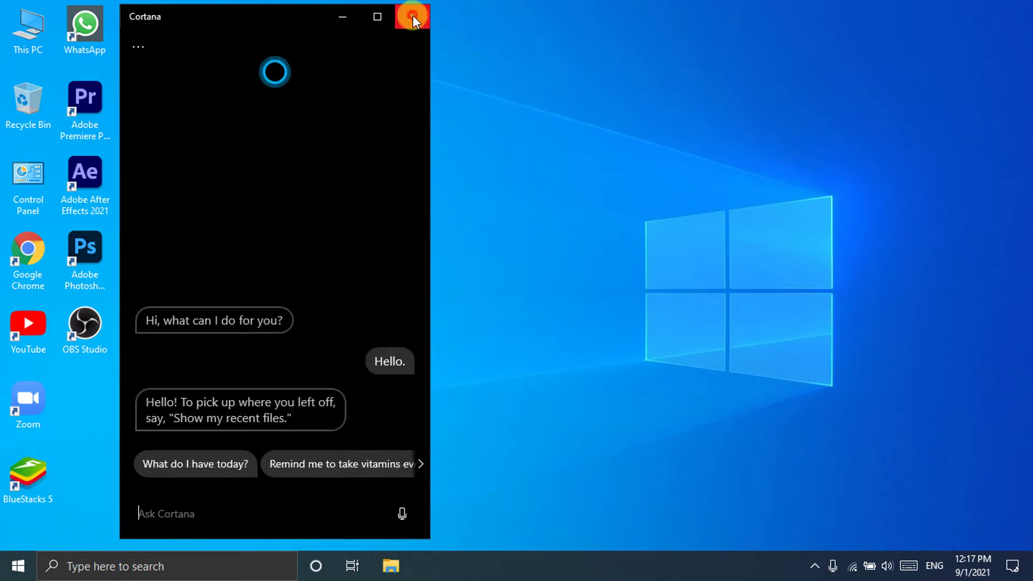
pyautogui.click(412, 17)
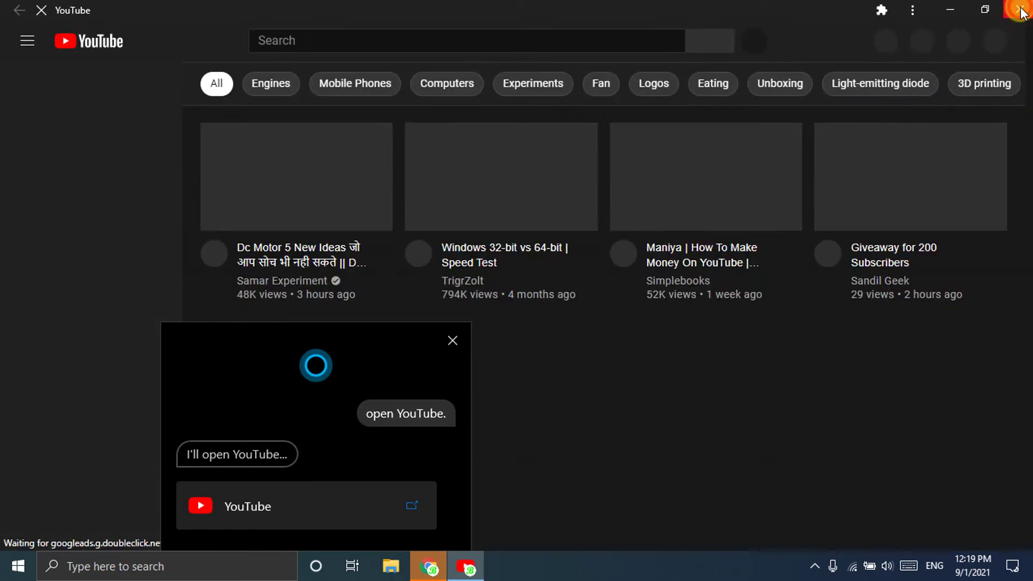
# Step: Close the YouTube and Chrome windows and dismiss Cortana's "open YouTube" reply
pyautogui.click(1019, 10)
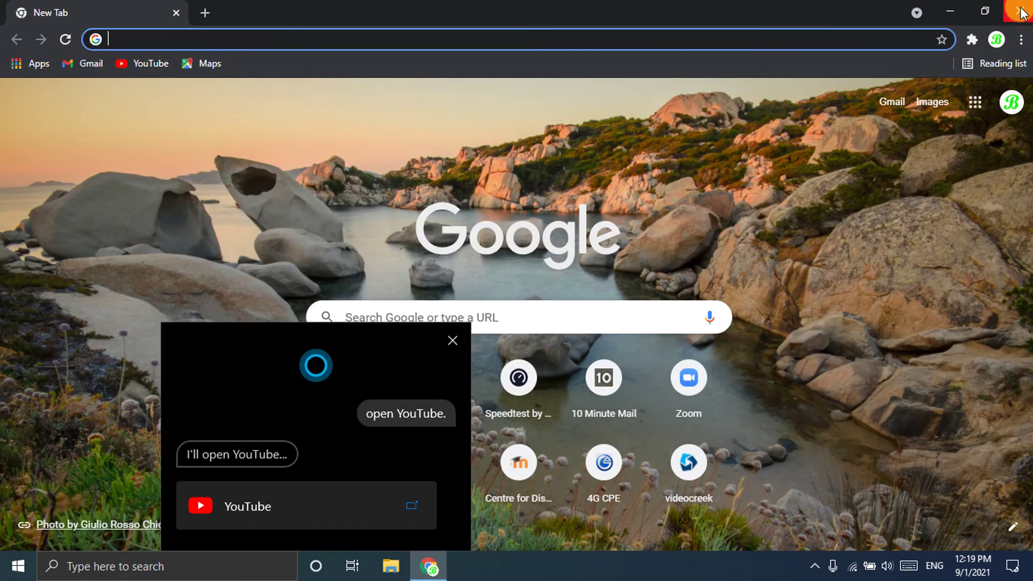
pyautogui.click(1019, 11)
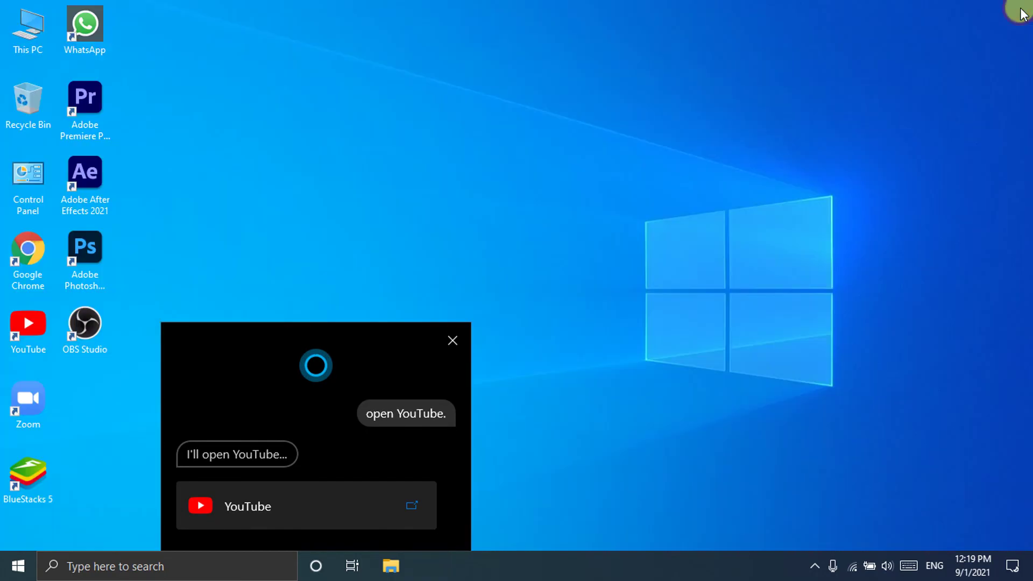
pyautogui.click(452, 343)
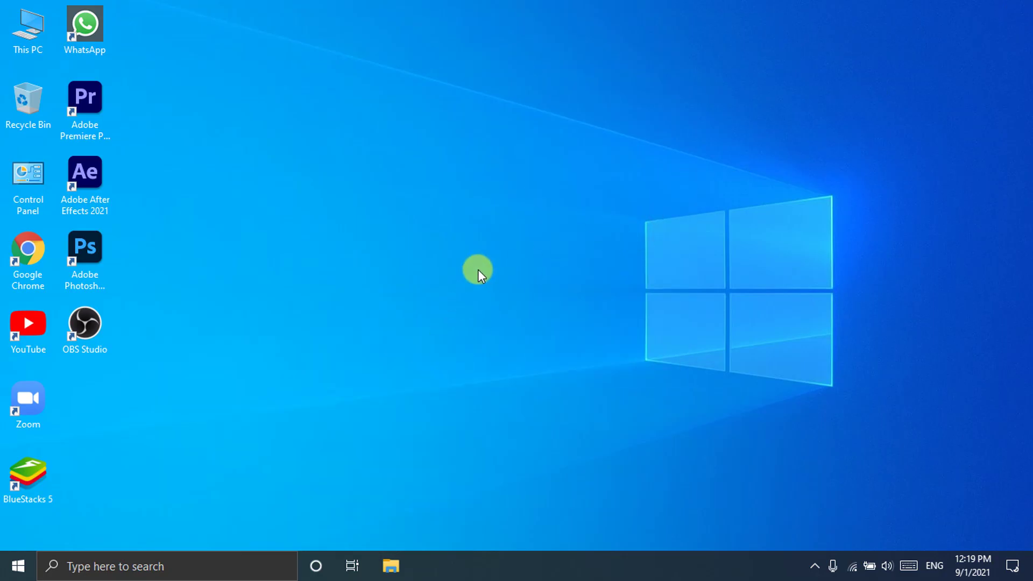
# Step: Start Cortana listening for the spoken "goodbye" and dismiss its reply
pyautogui.press('super+c')
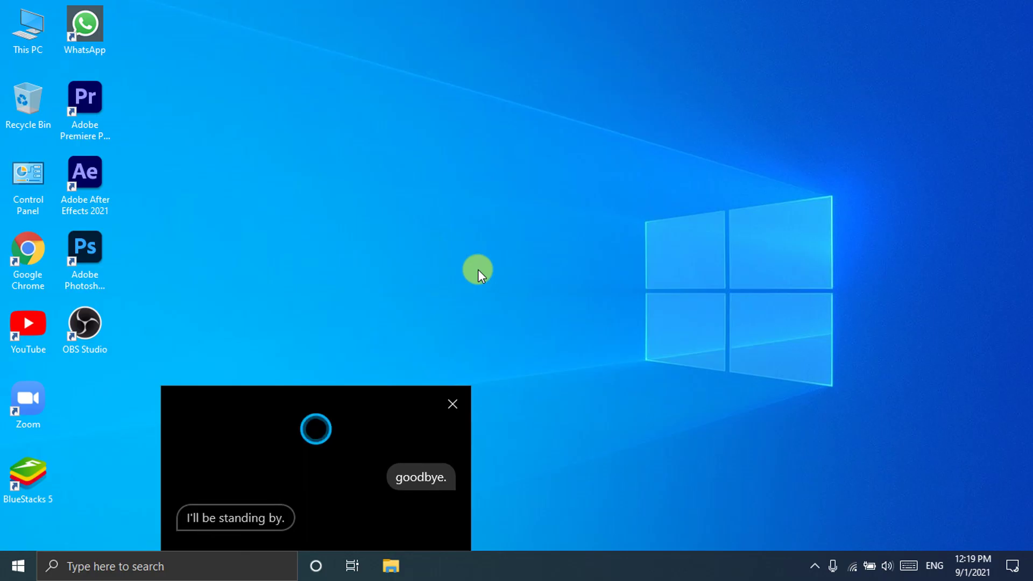
pyautogui.click(447, 404)
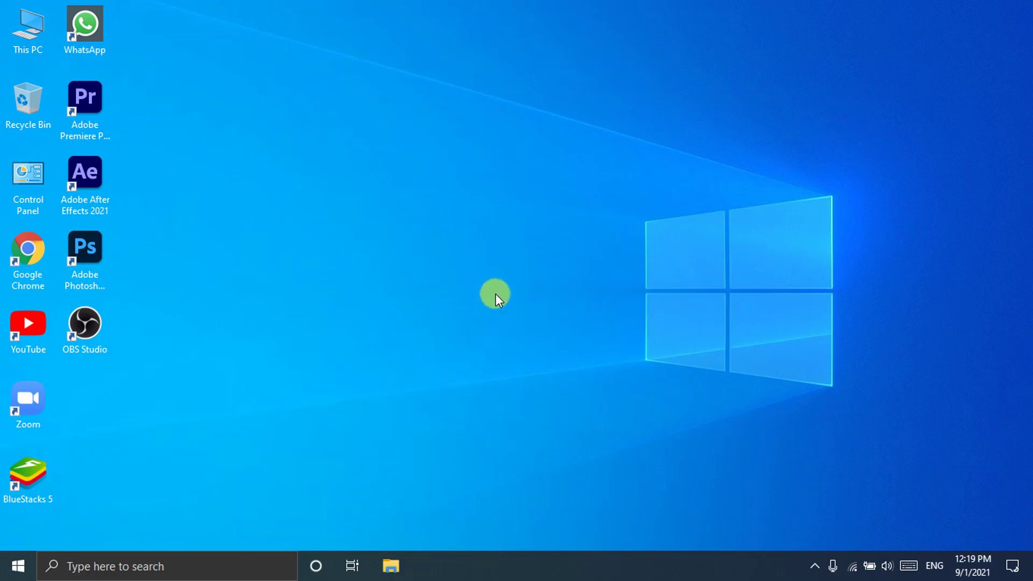
pyautogui.rightClick(480, 258)
pyautogui.click(450, 301)
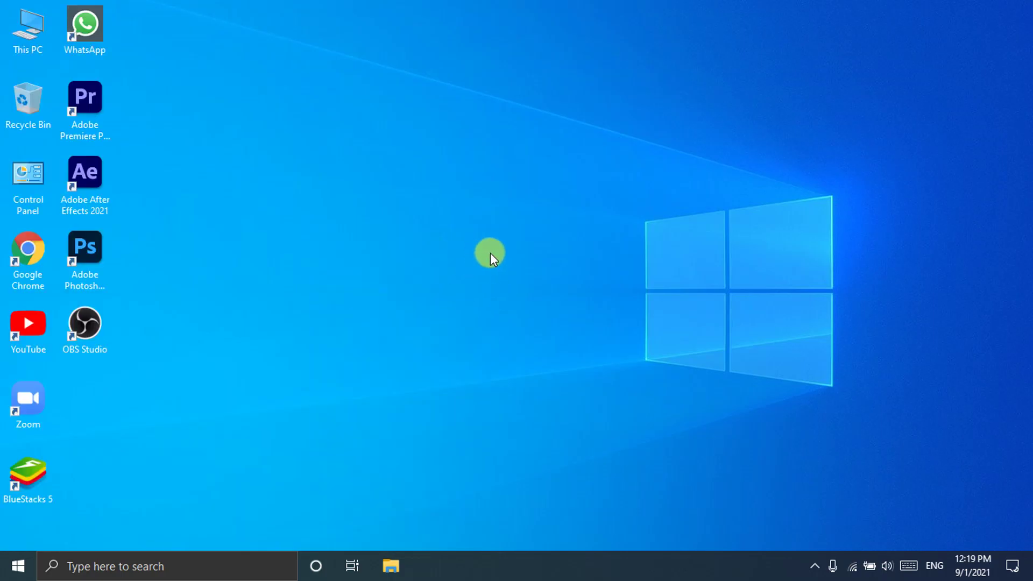